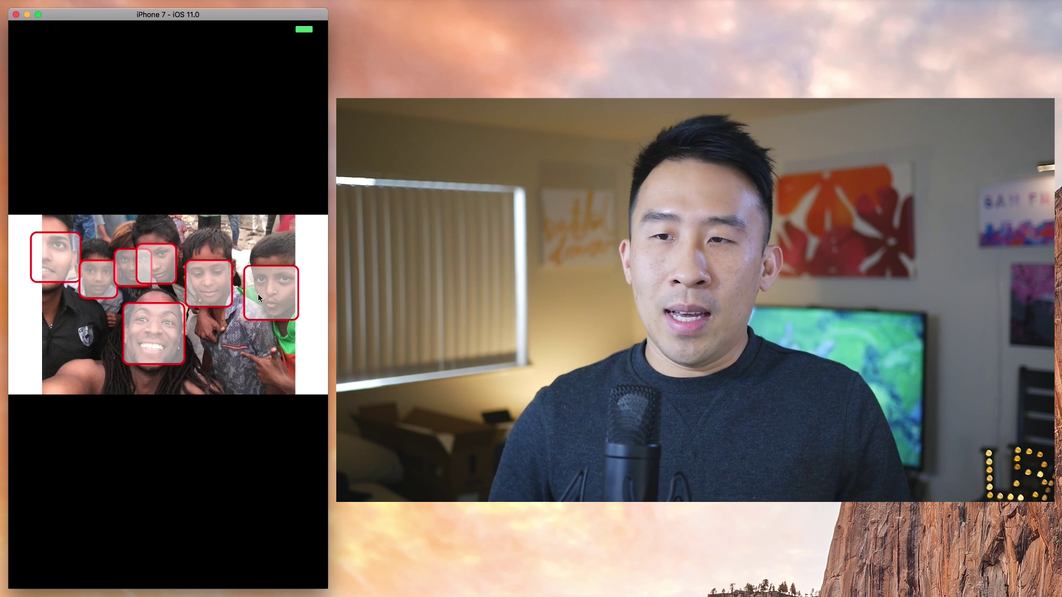
- Advance from the group selfie to the packed train carriage photo
drag(260, 294, 47, 292)
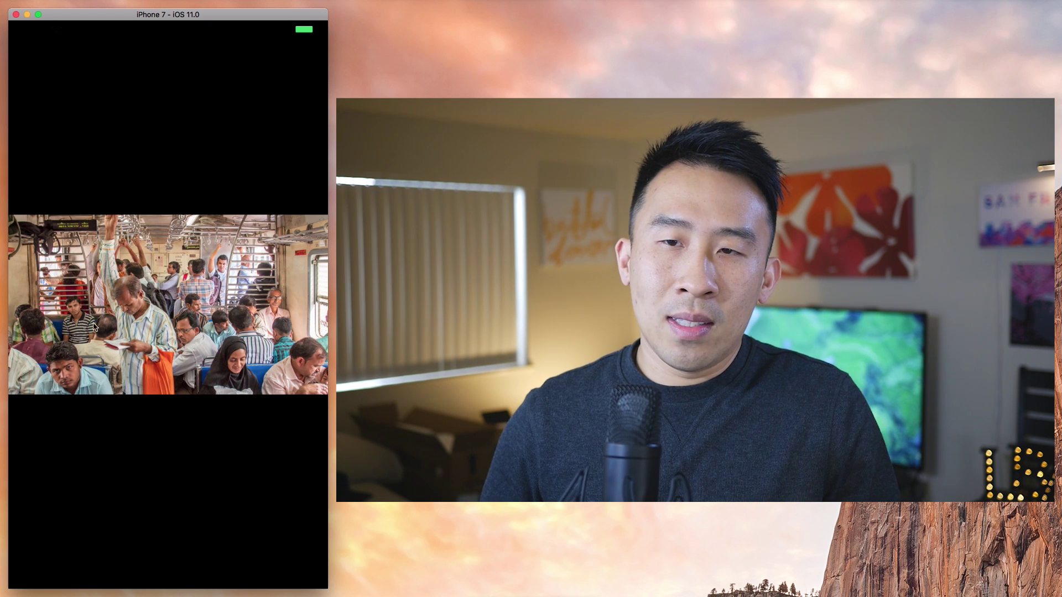
click(153, 298)
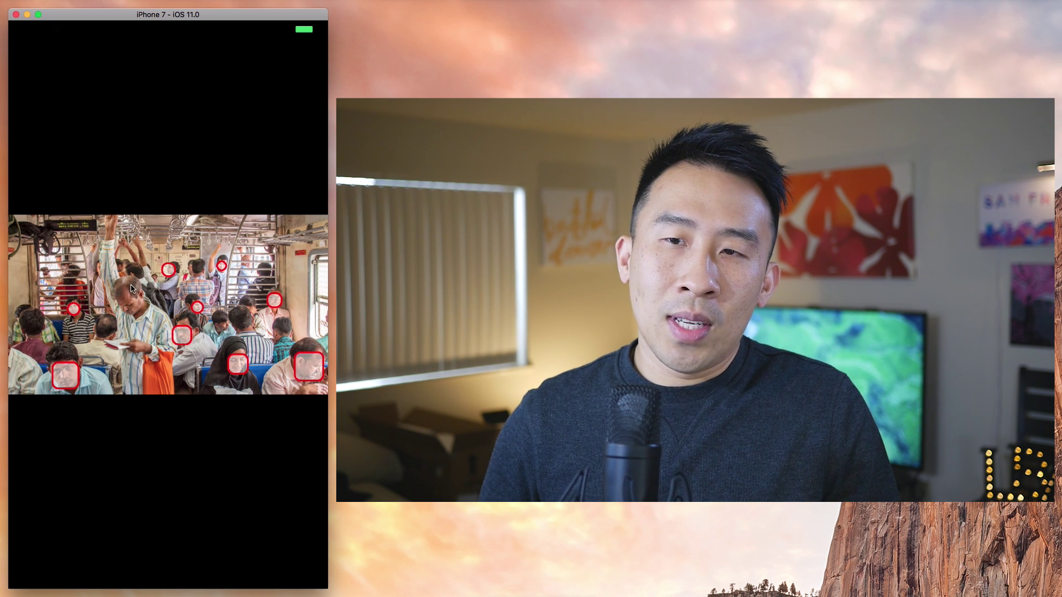
click(223, 326)
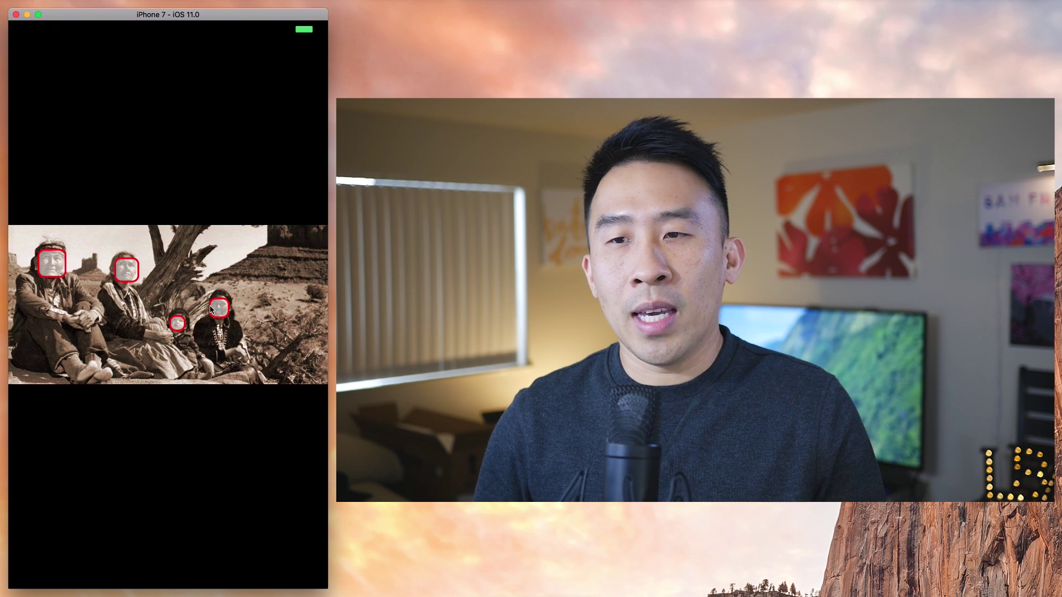
- Load the black-and-white headdress group photo, detect its faces, then clear the red marks
click(292, 279)
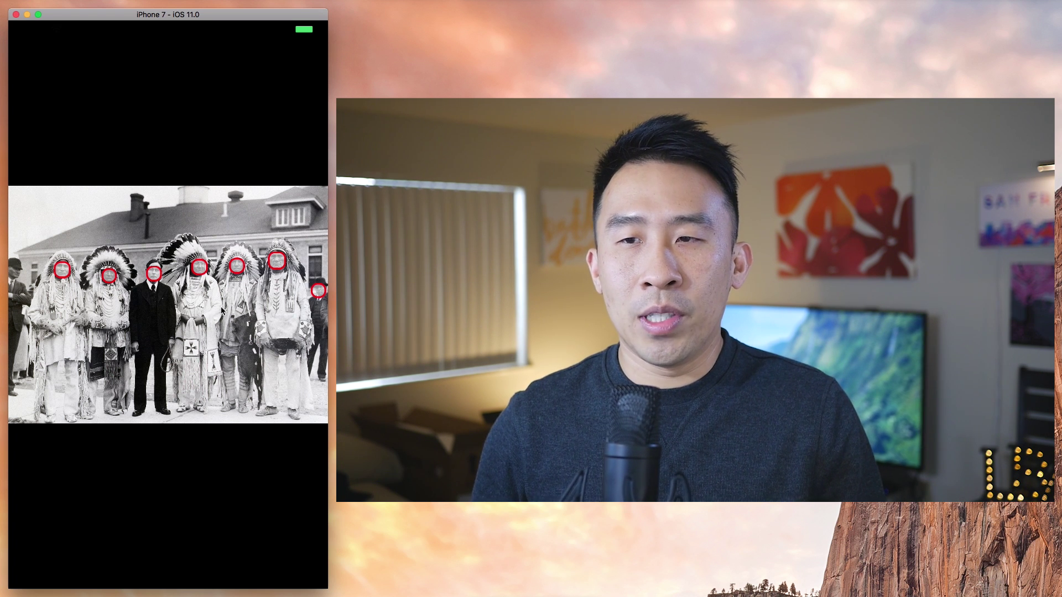
click(257, 298)
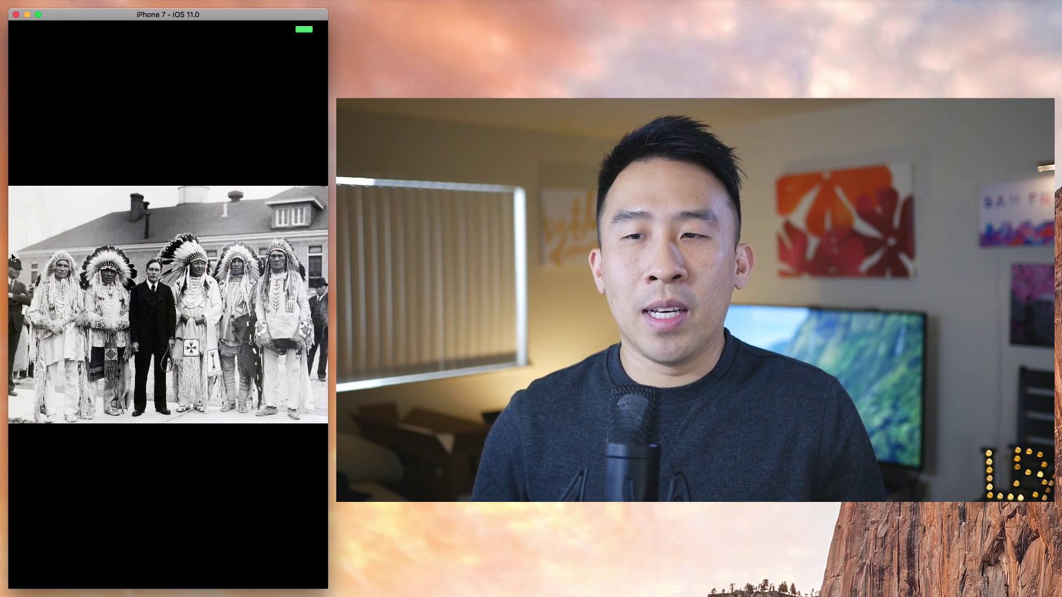
- Load the twelve-doll Barbie grid and detect a face on every doll
click(257, 303)
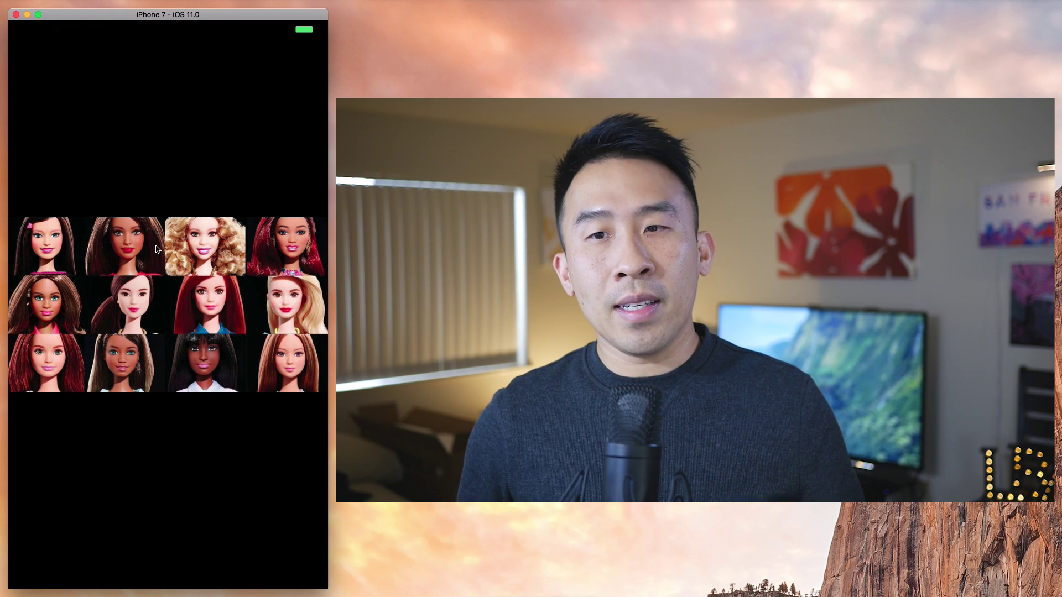
click(152, 281)
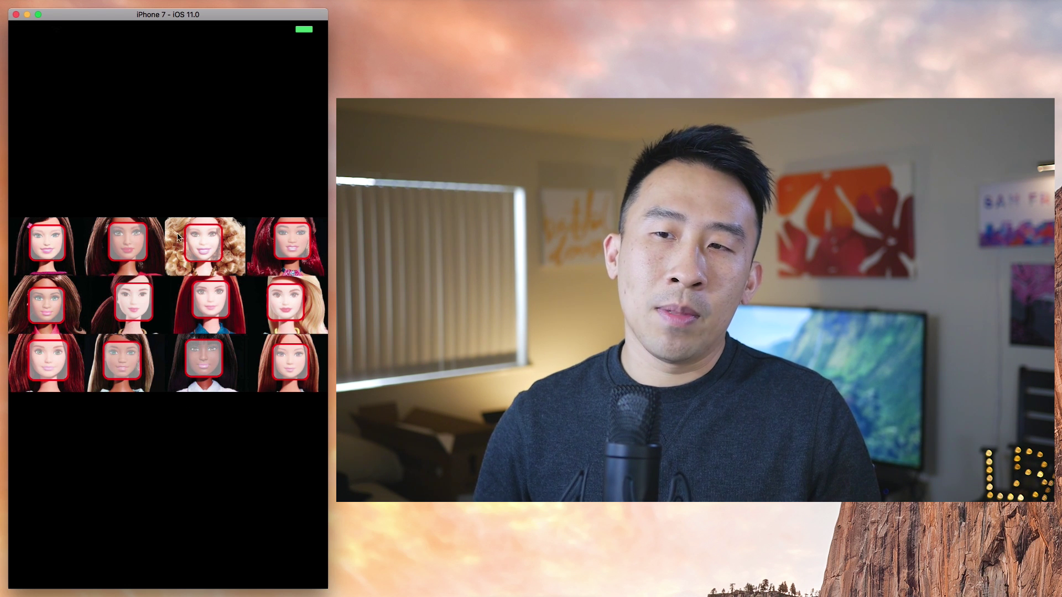
click(153, 440)
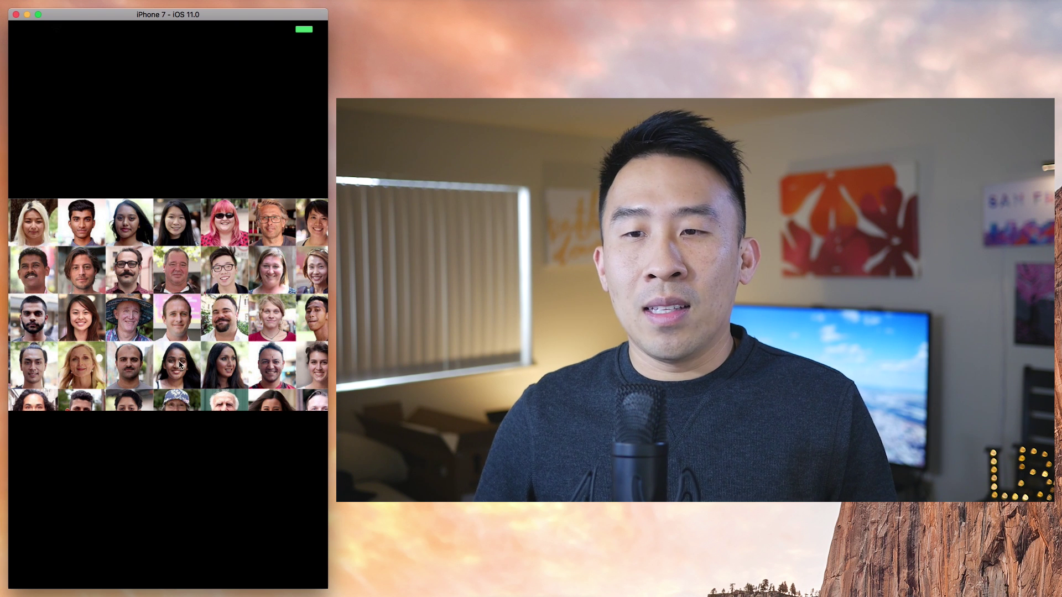
- Detect faces on the 25-portrait grid, then advance to the dense small-face grid
click(146, 459)
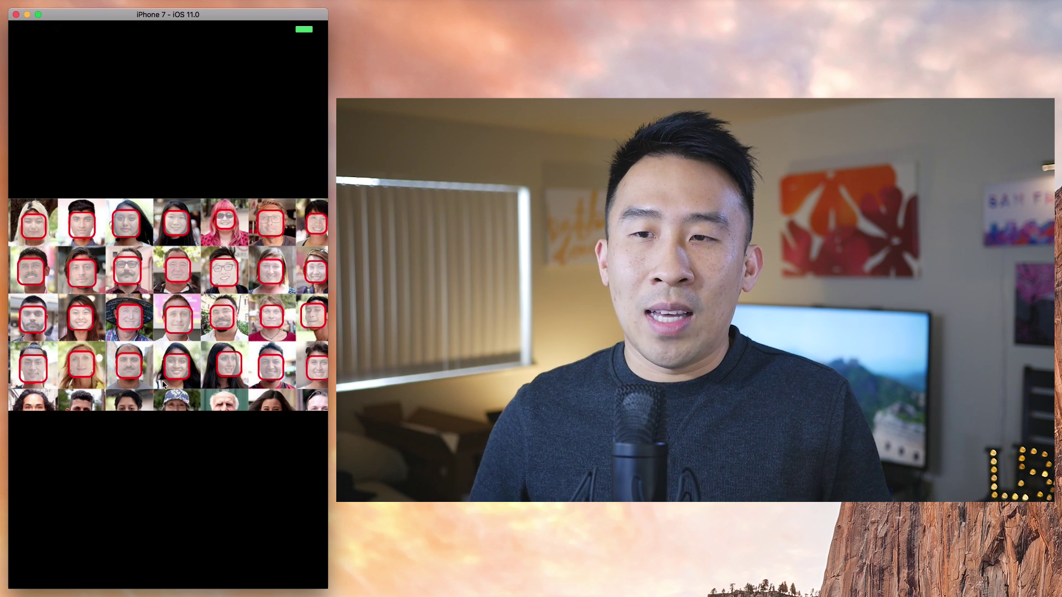
click(234, 334)
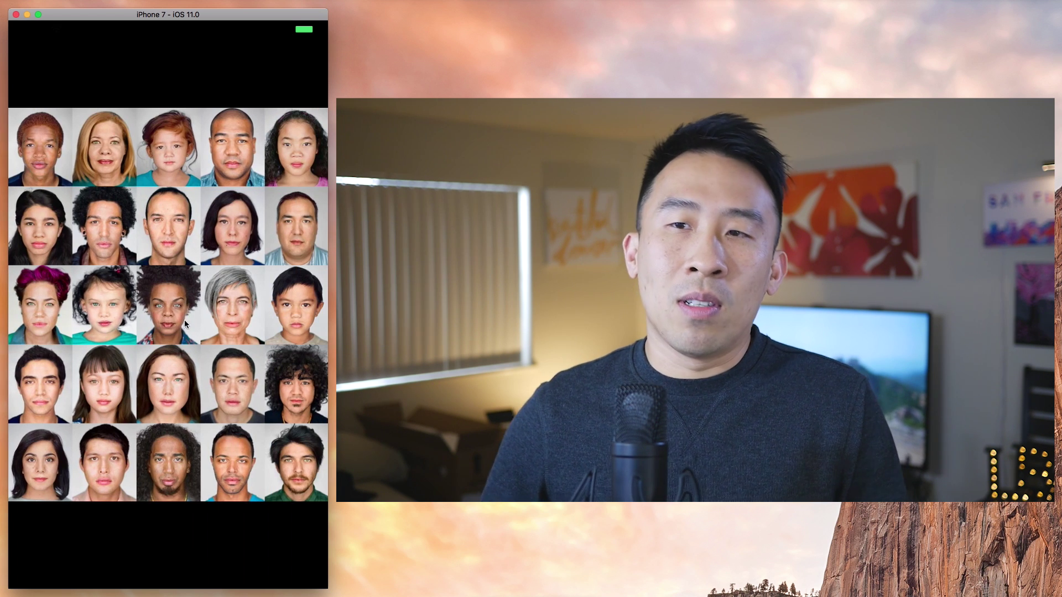
click(178, 321)
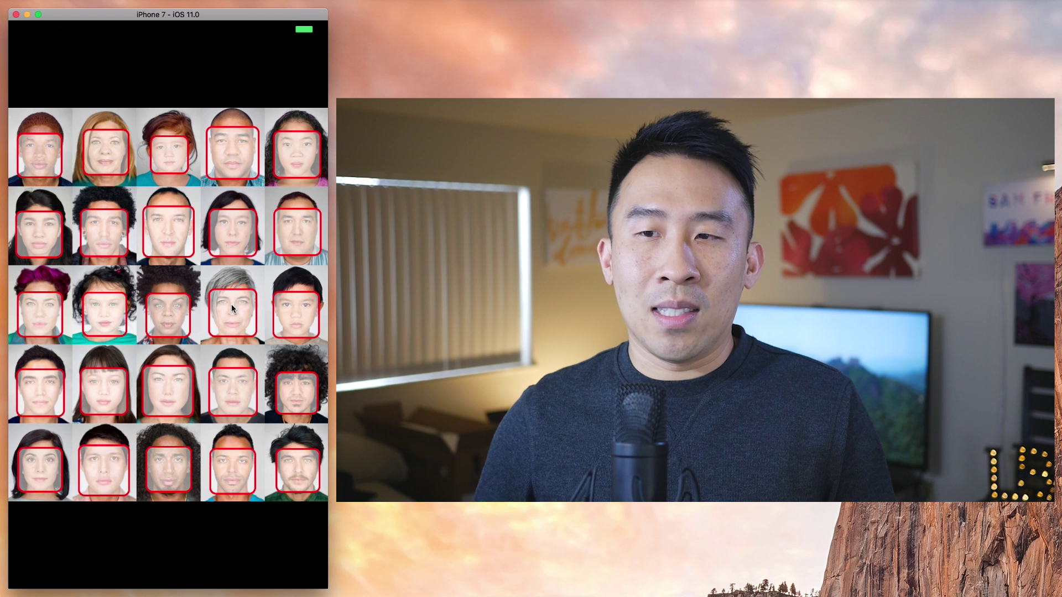
drag(293, 324, 161, 324)
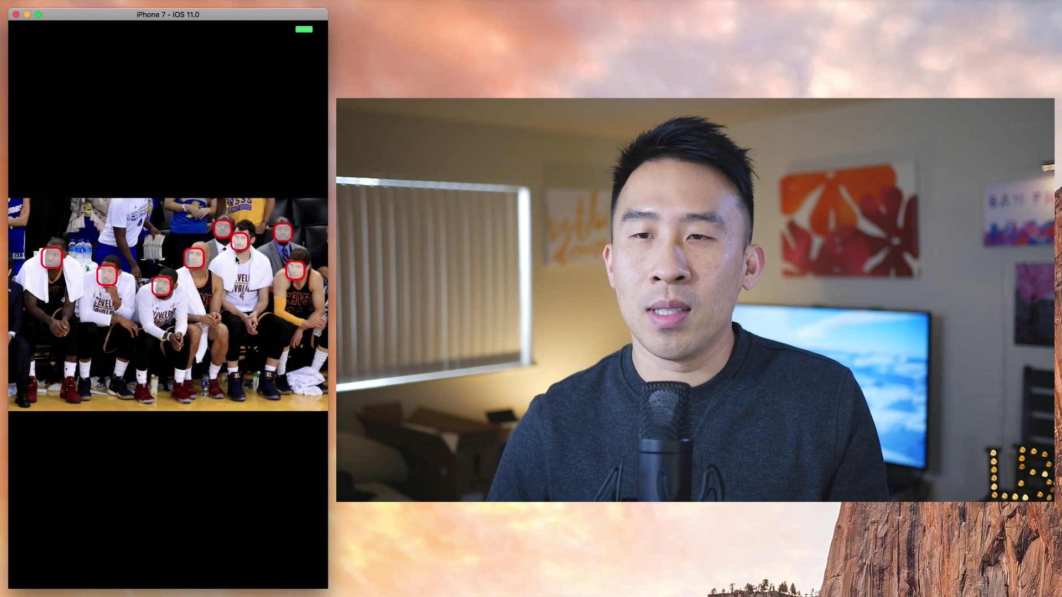
- Step through the Bulls, All-Star and NBA 2K14 photos to the wide player-card roster
click(239, 383)
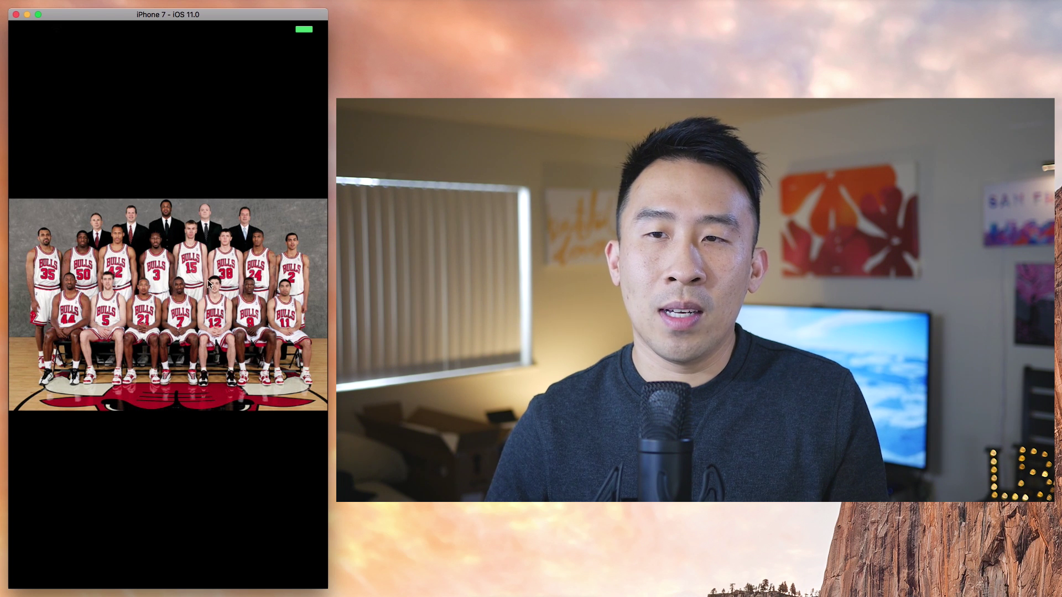
drag(209, 284, 76, 278)
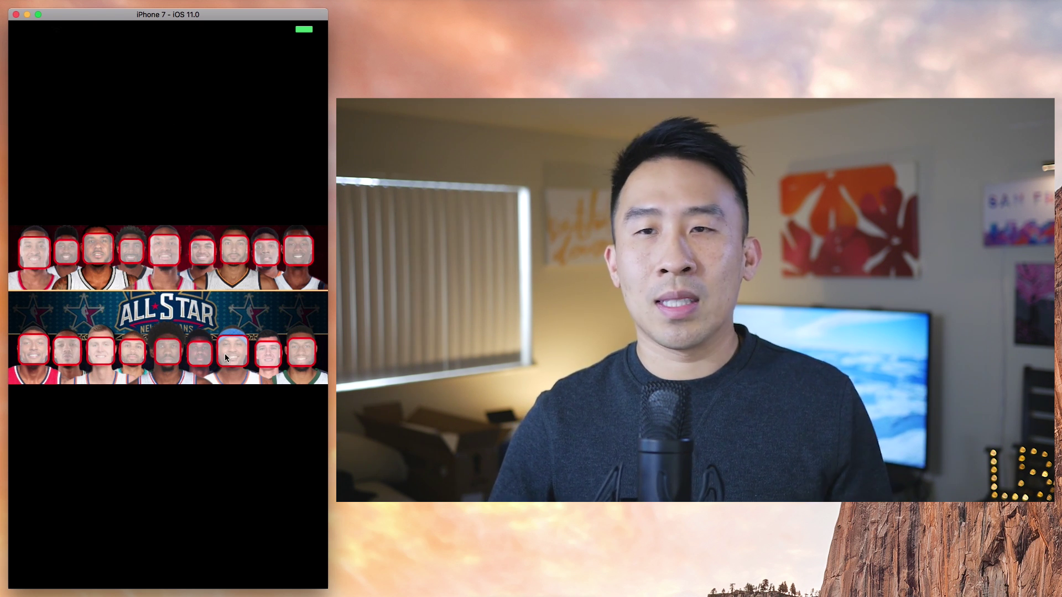
drag(251, 437, 122, 434)
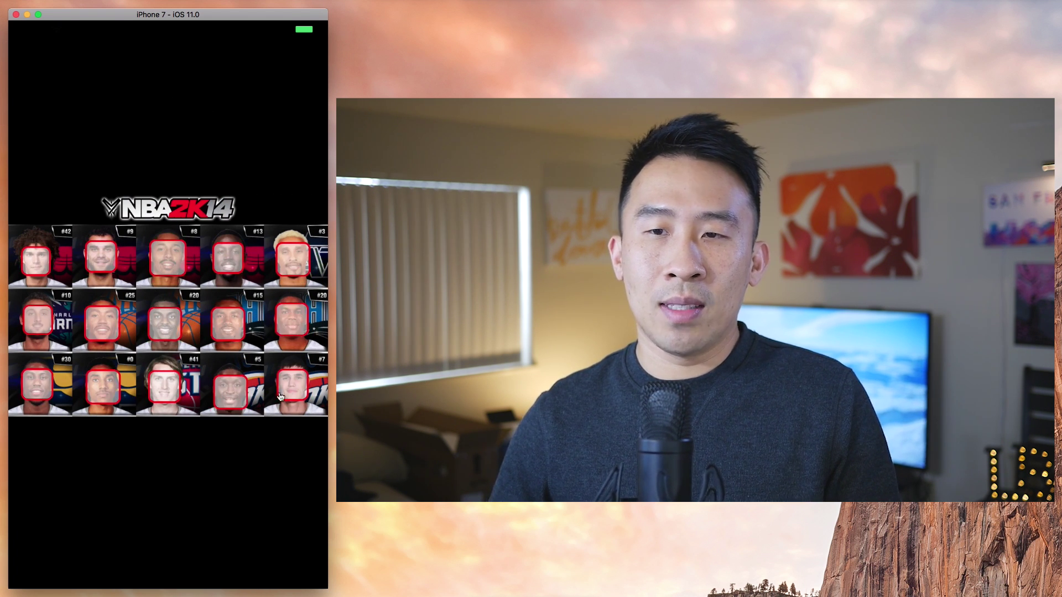
drag(230, 431, 125, 415)
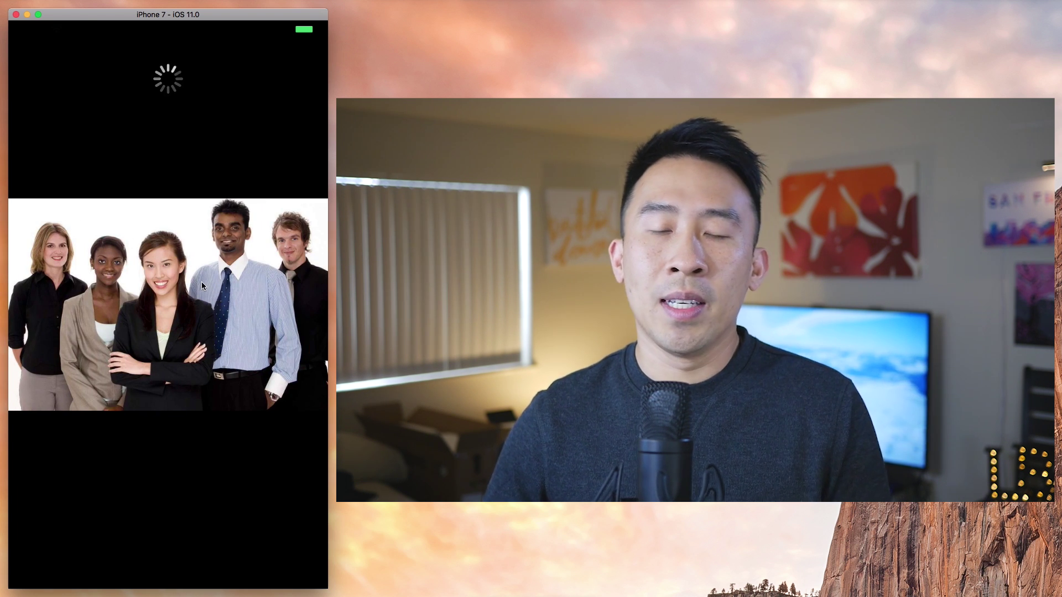
- Move past the casual five-person group photo to the Capitol crowd selfie
drag(190, 303, 100, 303)
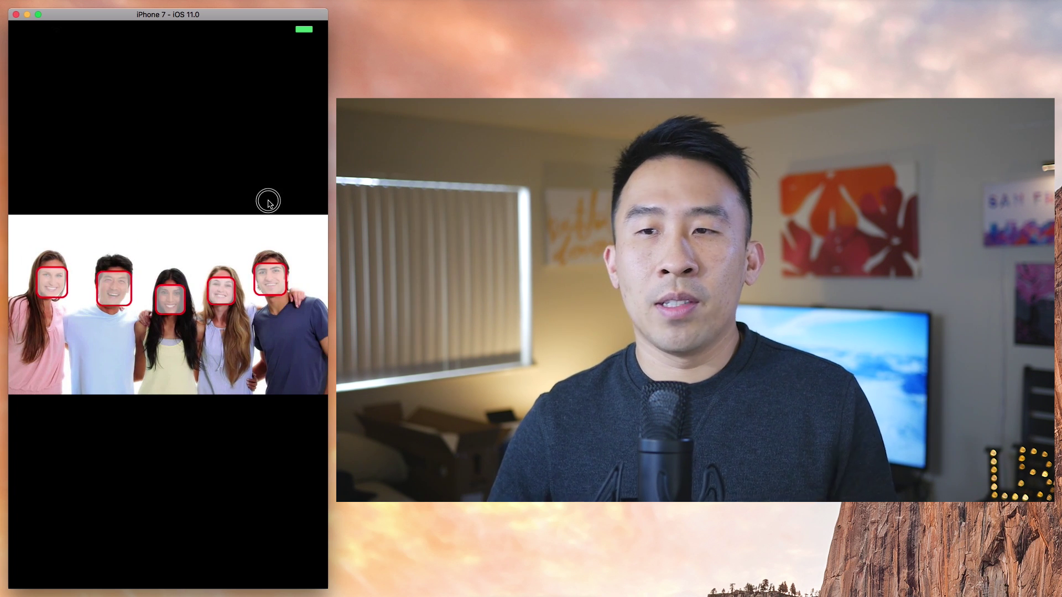
drag(279, 185, 158, 208)
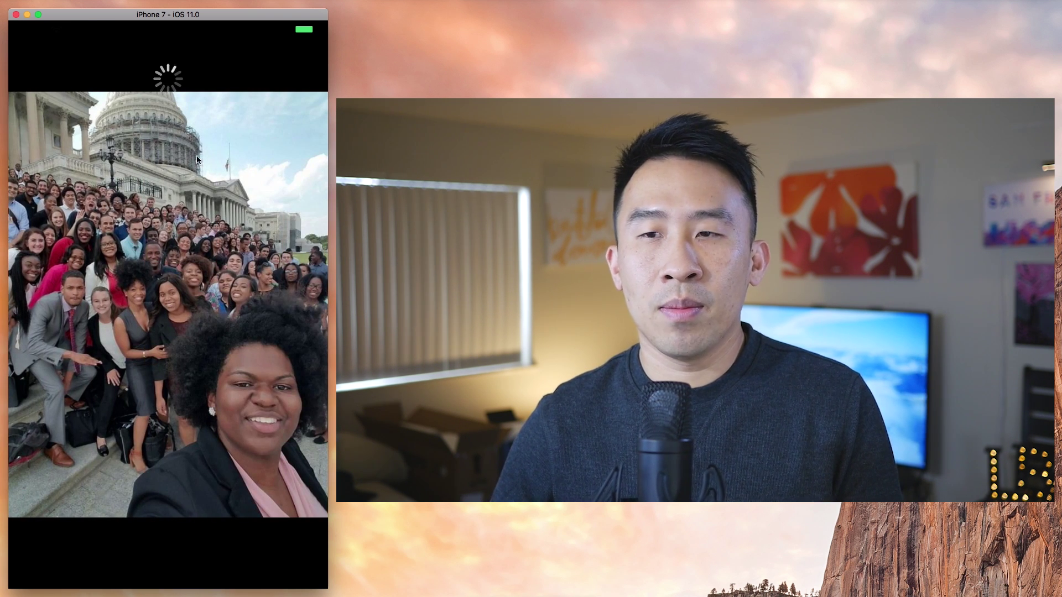